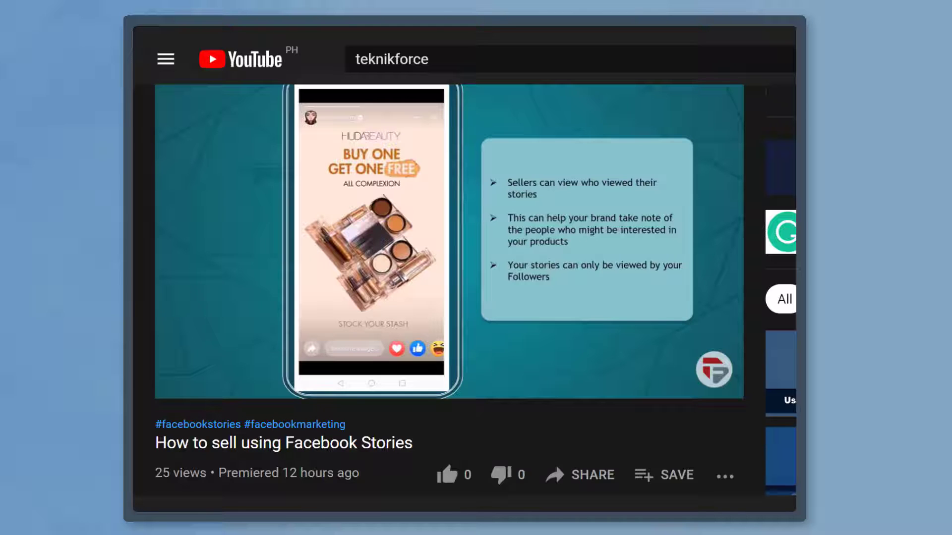
# - Give the 'How to sell using Facebook Stories' tutorial a thumbs-up like
pyautogui.click(448, 483)
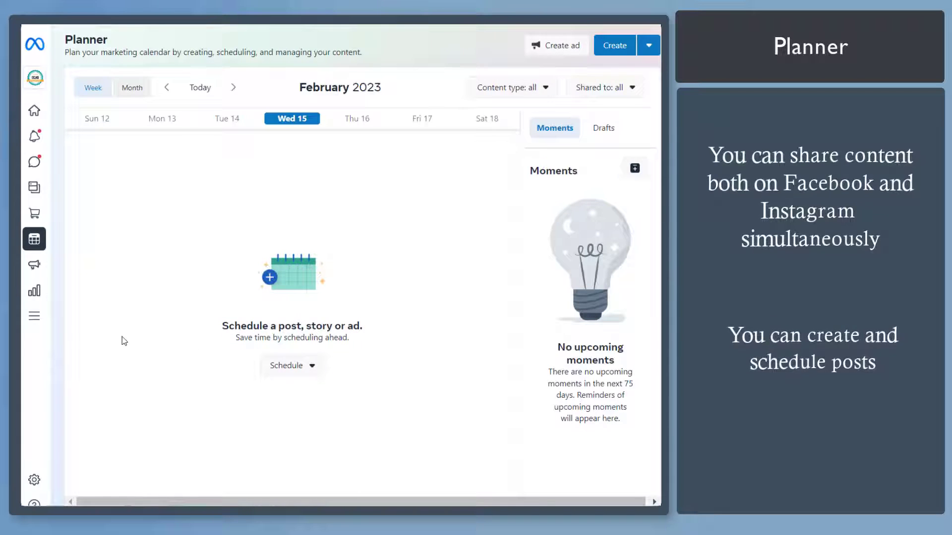
# - Start a new Online Shop OCAS post and begin adding a video under Media
pyautogui.moveTo(79, 248)
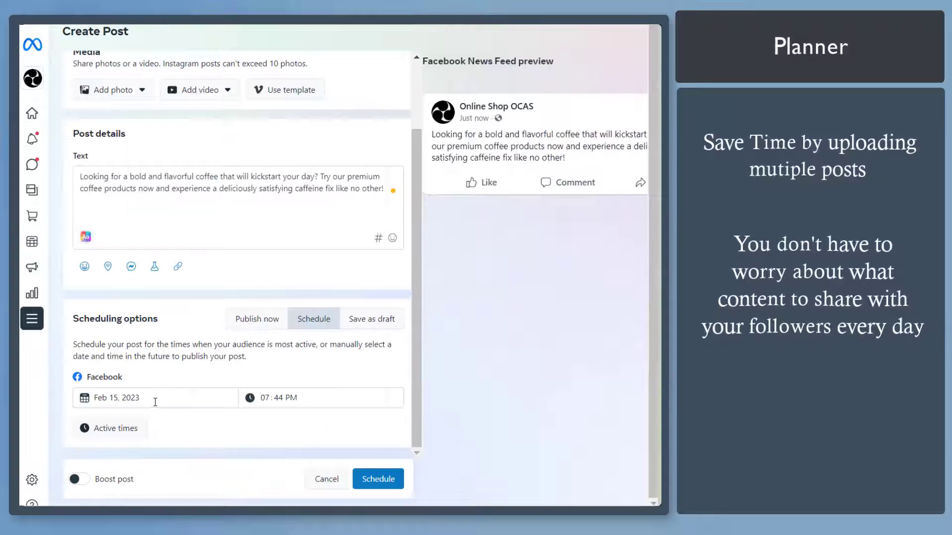
# - Schedule the coffee promo post for February 24, 2023 at 7:44 PM
pyautogui.click(155, 398)
pyautogui.click(184, 352)
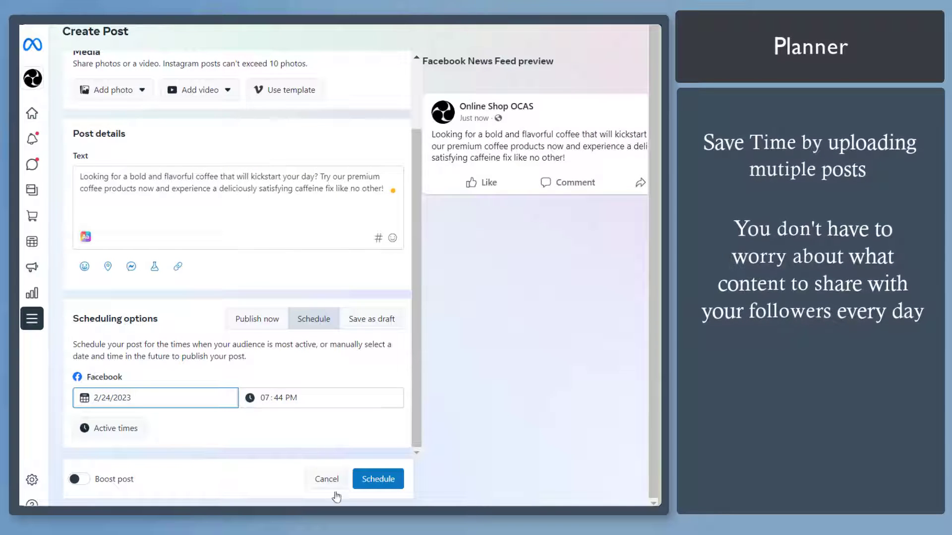
pyautogui.click(375, 488)
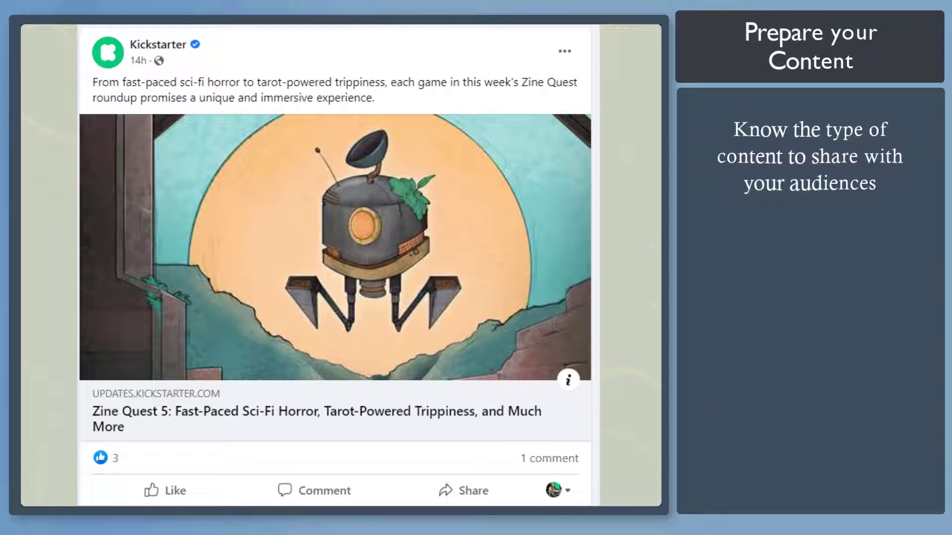
pyautogui.scroll(-10, 335, 265)
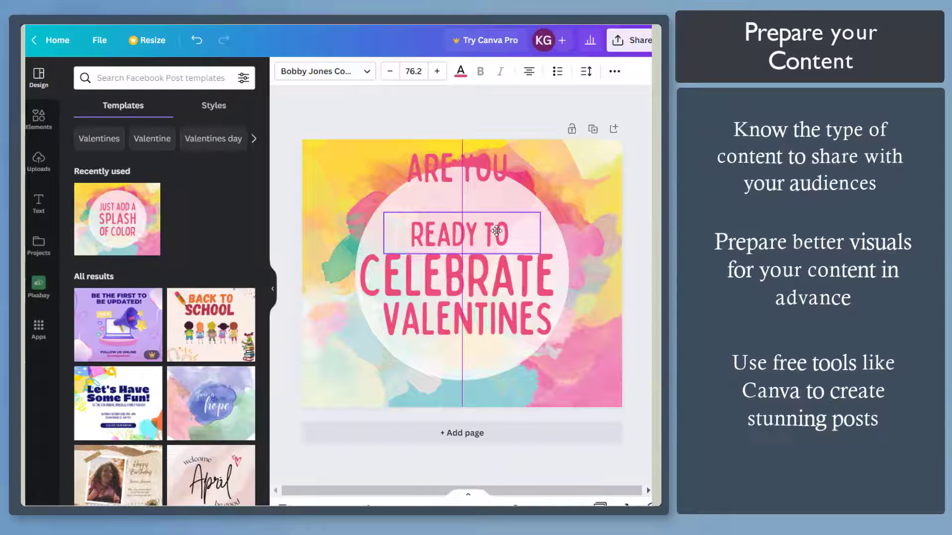
# - Drag ARE YOU down just above READY TO and make the CELEBRATE text smaller
pyautogui.moveTo(502, 170); pyautogui.dragTo(502, 195)
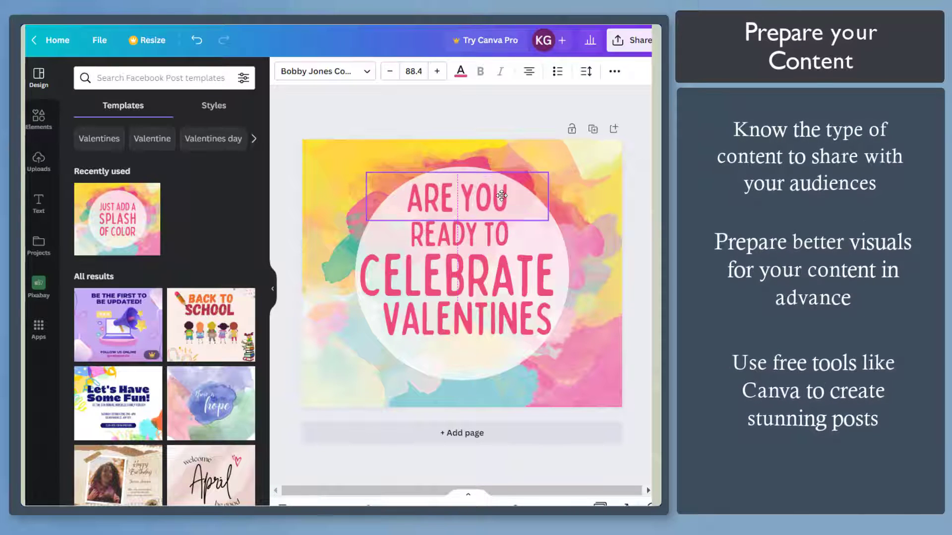
pyautogui.click(502, 276)
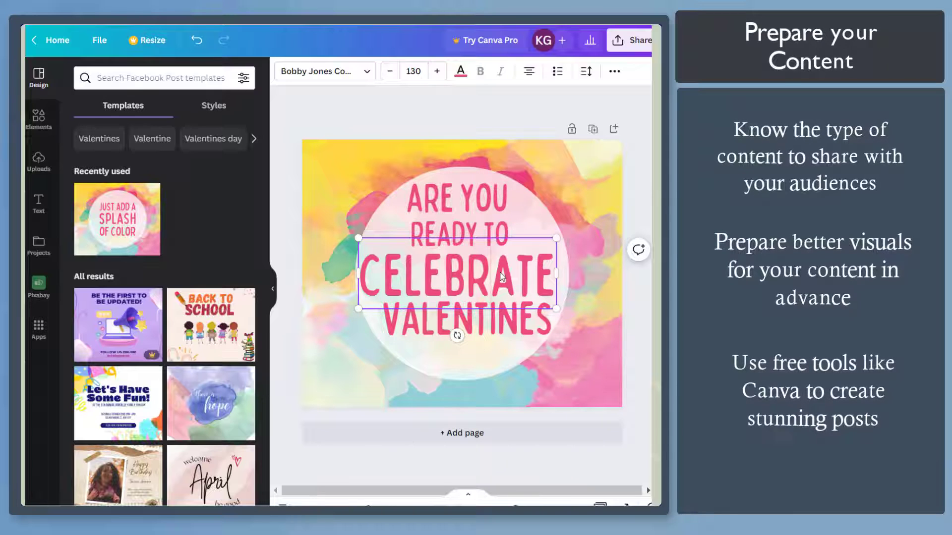
pyautogui.moveTo(355, 309); pyautogui.dragTo(375, 300)
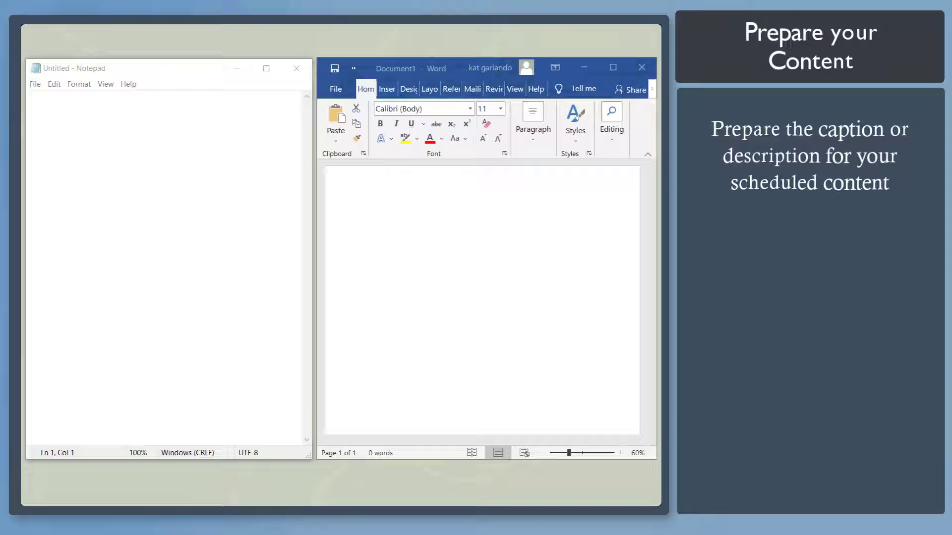
# - Write the 'Valentine's Post 1' heading and caption in Notepad and paste it into Word
pyautogui.click(94, 180)
pyautogui.write("Valentine's Post 1")
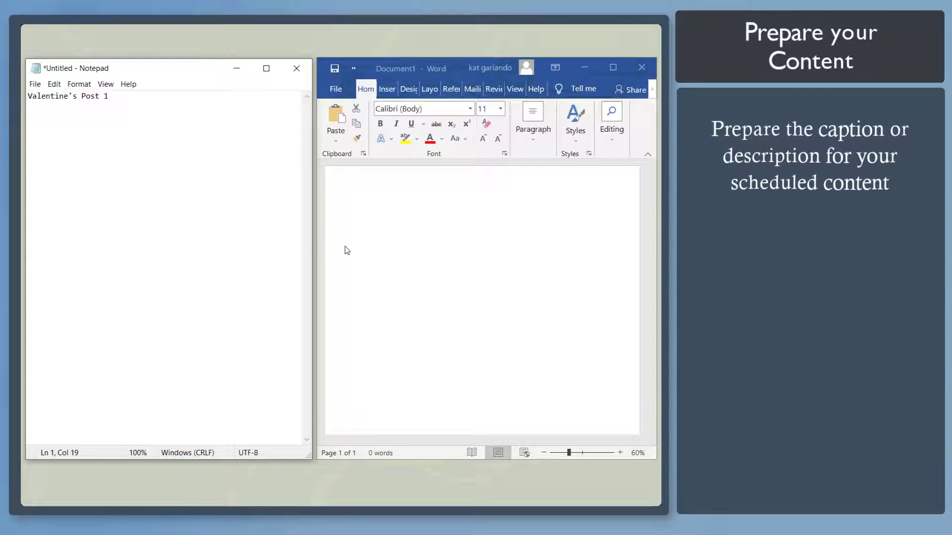
pyautogui.press('Return')
pyautogui.write("This Valentine's Day, show your love with the gift of safety! Get a 20% discount on our stylish and high-quality helmets for you and your loved ones. Protect your heads and your hearts with our top-notch products. Order now and ride with confidence! #ValentinesDaySale #HelmetSafety #RideWithLove")
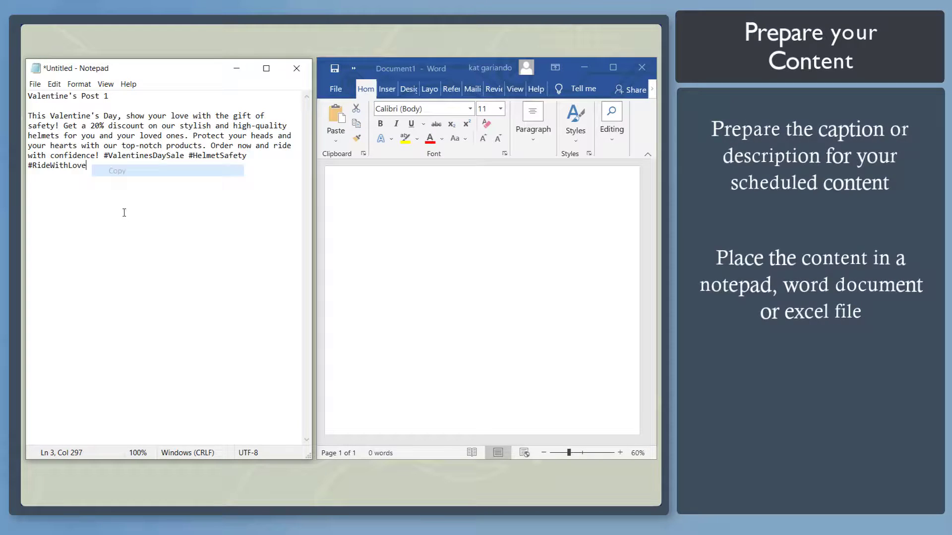
pyautogui.click(438, 239)
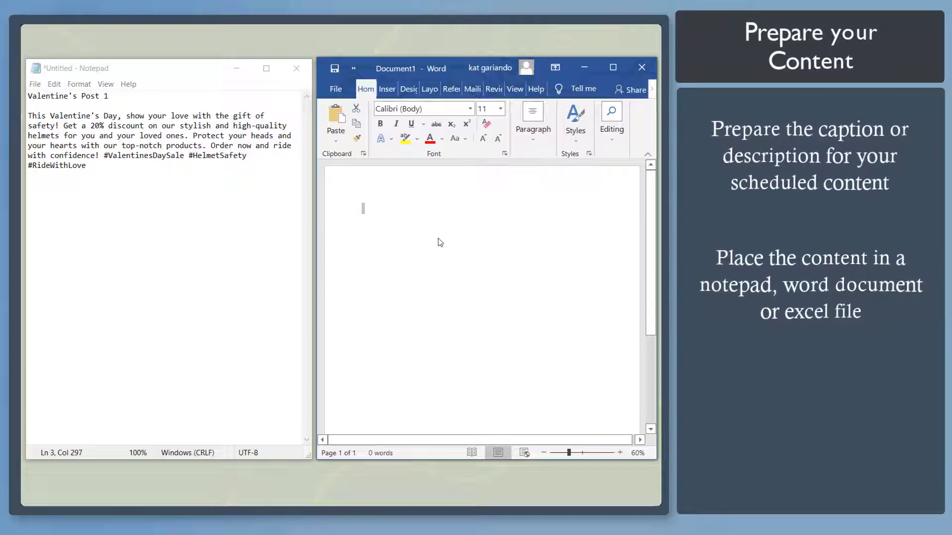
pyautogui.write("Valentine's Post 1  This Valentine's Day, show your love with the gift of safety! Get a 20% discount on our stylish and high-quality helmets for you and your loved ones. Protect your heads and your hearts with our top-notch products. Order now and ride with confidence! #ValentinesDaySale #HelmetSafety #RideWithLove")
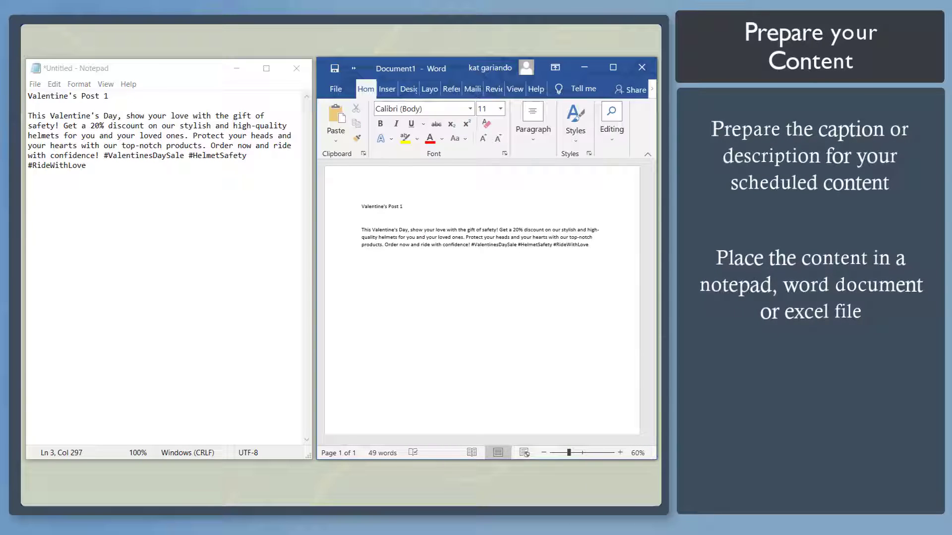
# - Add the 'Coffee Promotion 1' heading and description in Notepad and paste it into Word
pyautogui.click(248, 230)
pyautogui.press('Return')
pyautogui.press('Return')
pyautogui.write('Coffee Promotion 1')
pyautogui.press('Return')
pyautogui.write('Looking for a bold and flavorful coffee that will kickstart your day? Try our premium coffee products now and experience a deliciously satisfying caffeine fix like no other!')
pyautogui.hotkey('alt', 'Tab')
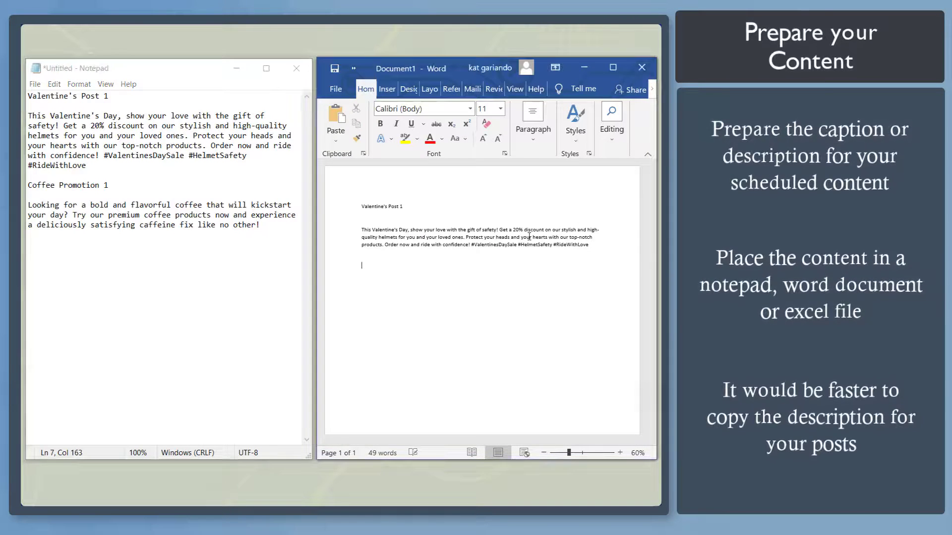
pyautogui.write('Coffee Promotion 1  Looking for a bold and flavorful coffee that will kickstart your day? Try our premium coffee products now and experience a deliciously satisfying caffeine fix like no other!')
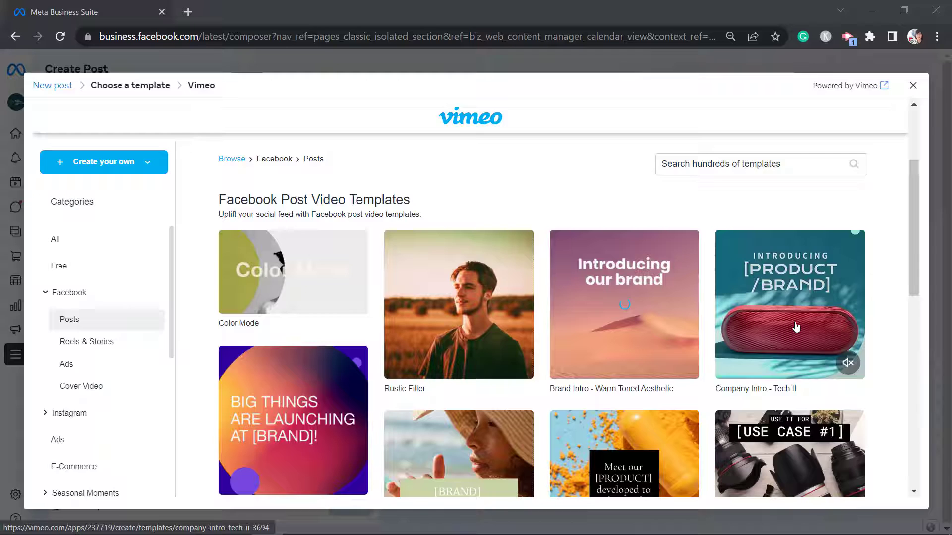
# - Pick the Company Intro - Tech II Vimeo template to customize as the post's video
pyautogui.click(796, 327)
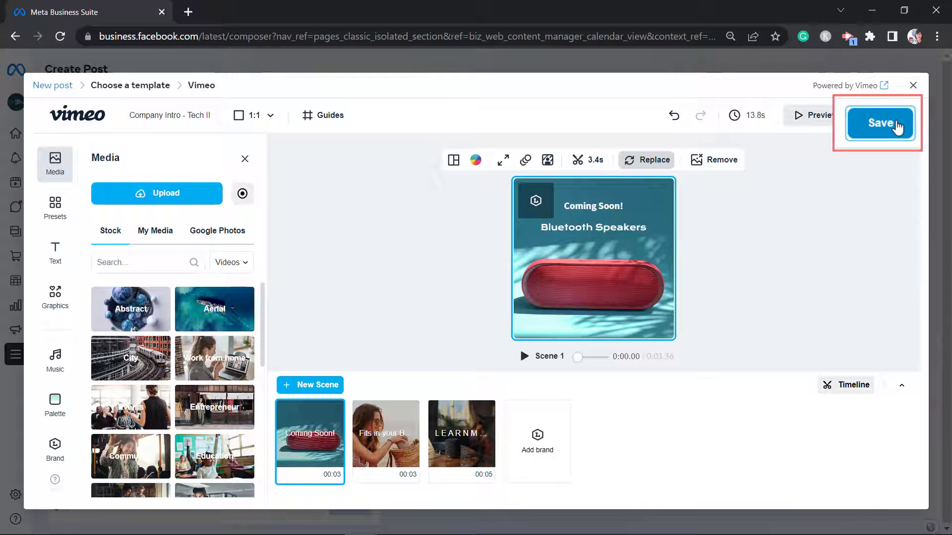
# - Save the template video and start the caption 'Ready to bring your music anywhere?' with a second line
pyautogui.click(899, 131)
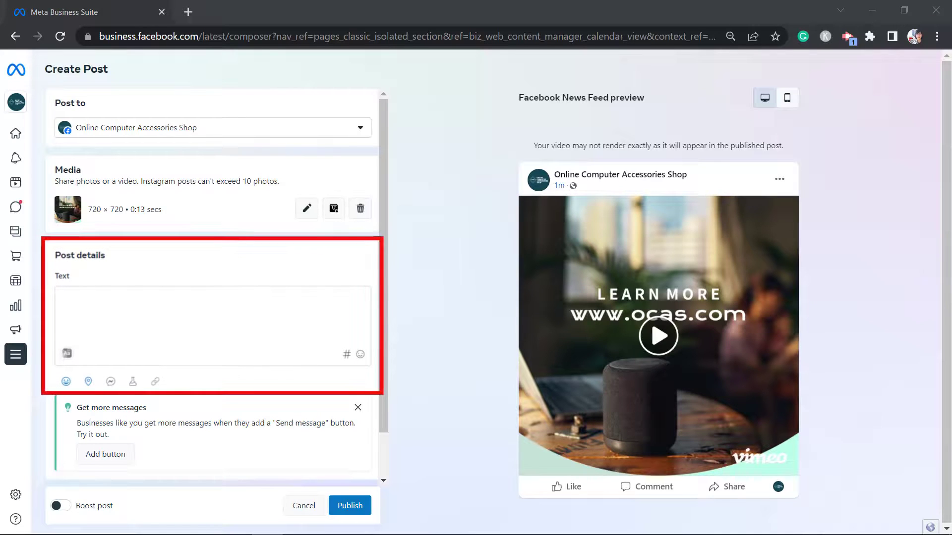
pyautogui.click(198, 310)
pyautogui.write('Ready to bring your musi')
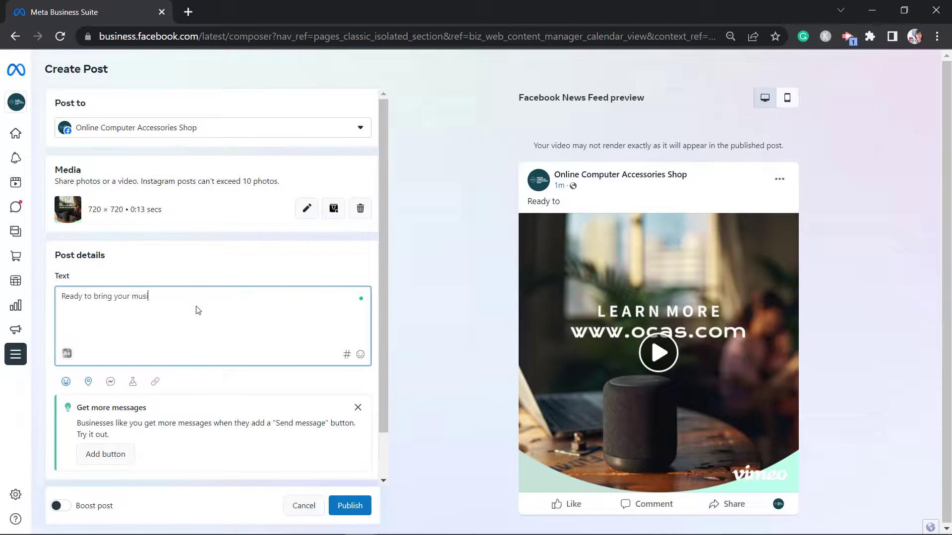
pyautogui.write('c anywhere?')
pyautogui.press('Return')
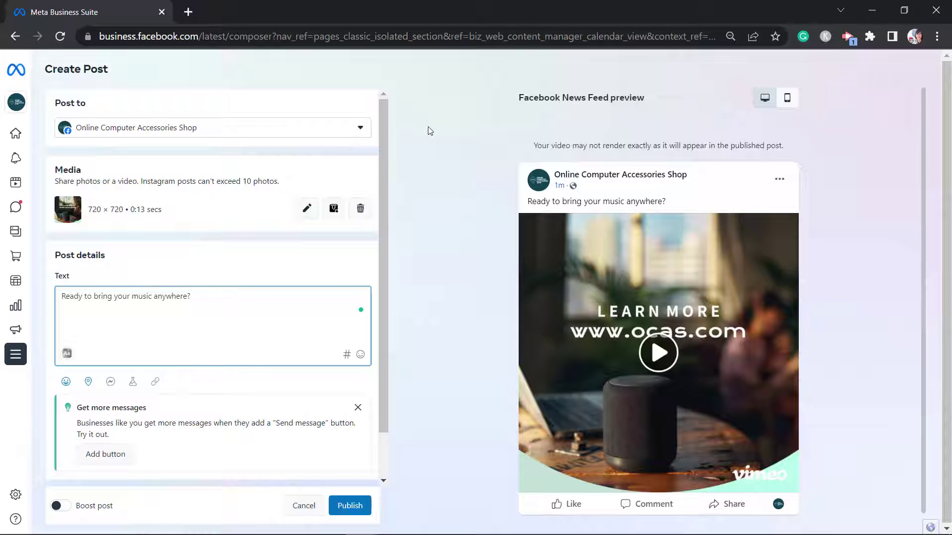
pyautogui.write('Check out our latest')
pyautogui.press('BackSpace')
pyautogui.press('BackSpace')
pyautogui.press('BackSpace')
pyautogui.press('BackSpace')
pyautogui.press('BackSpace')
pyautogui.press('BackSpace')
pyautogui.write('Watch')
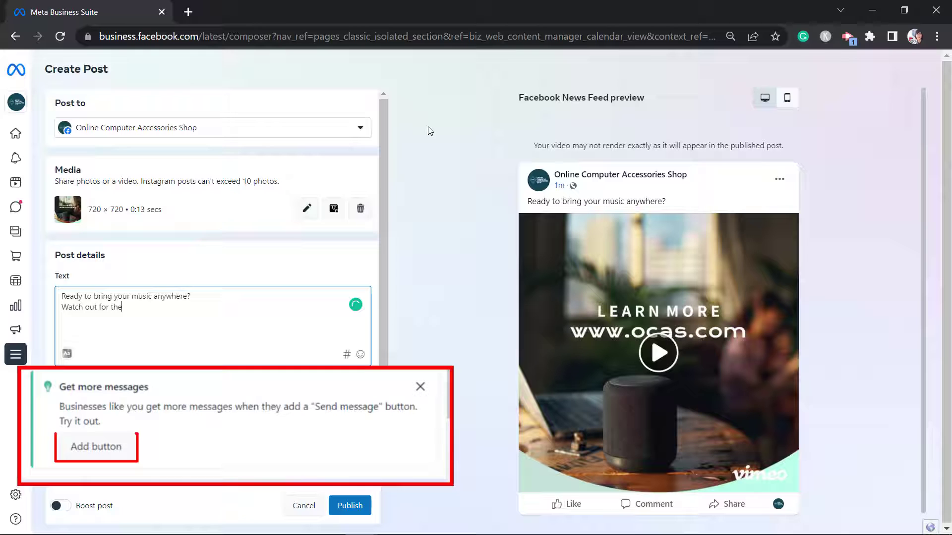
# - Finish the caption with 'Watch out for our new product.' and switch to scheduled publishing
pyautogui.write('out for our new product.')
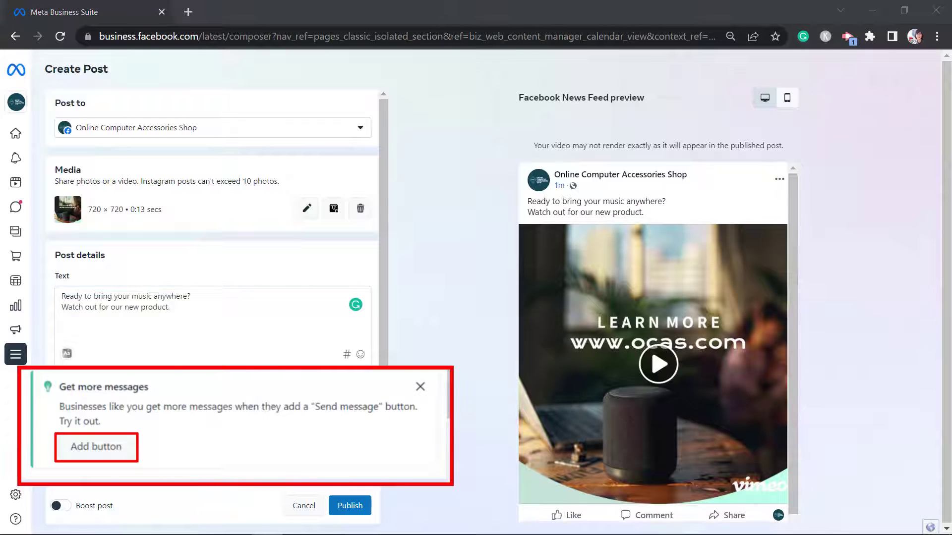
pyautogui.scroll(-1, 212, 297)
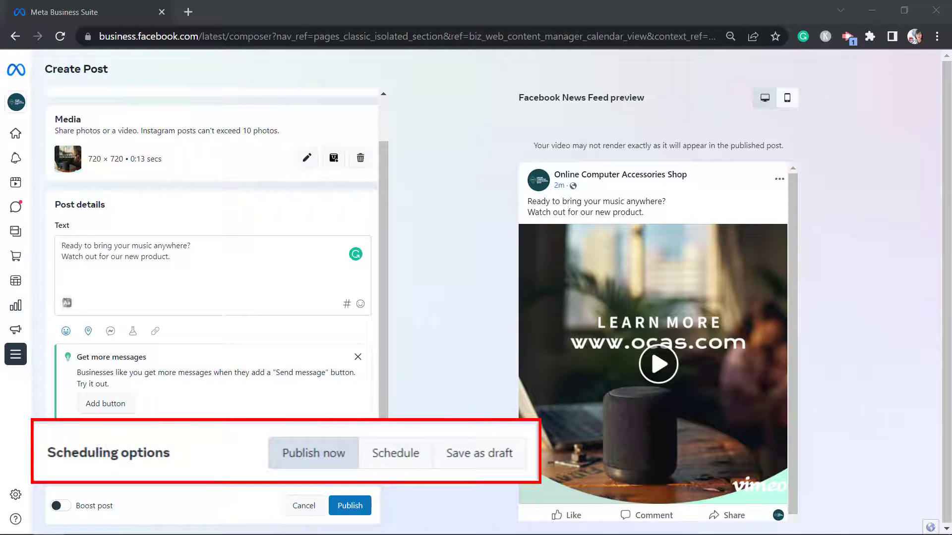
pyautogui.click(396, 453)
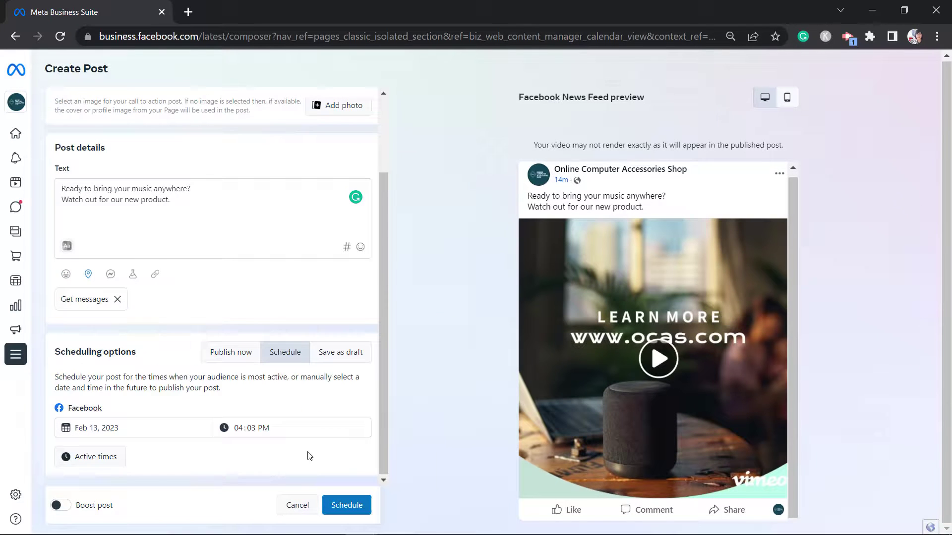
# - Set the publish date to Feb 20, 2023 and the time to 12:11 PM
pyautogui.click(100, 428)
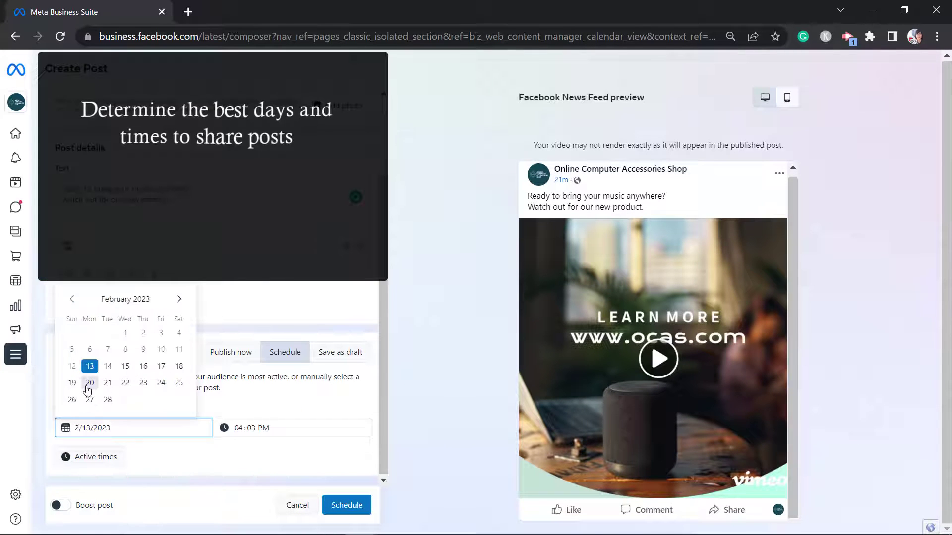
pyautogui.click(89, 384)
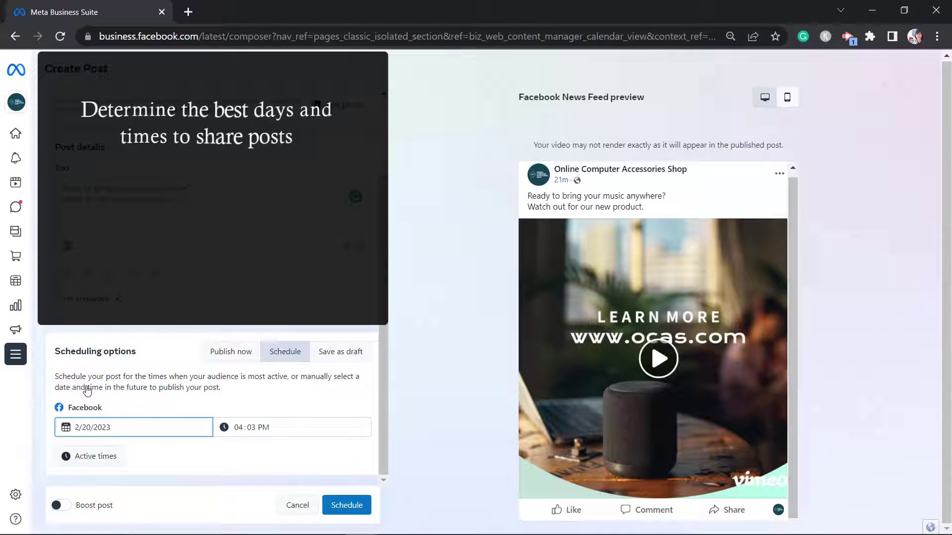
pyautogui.click(242, 428)
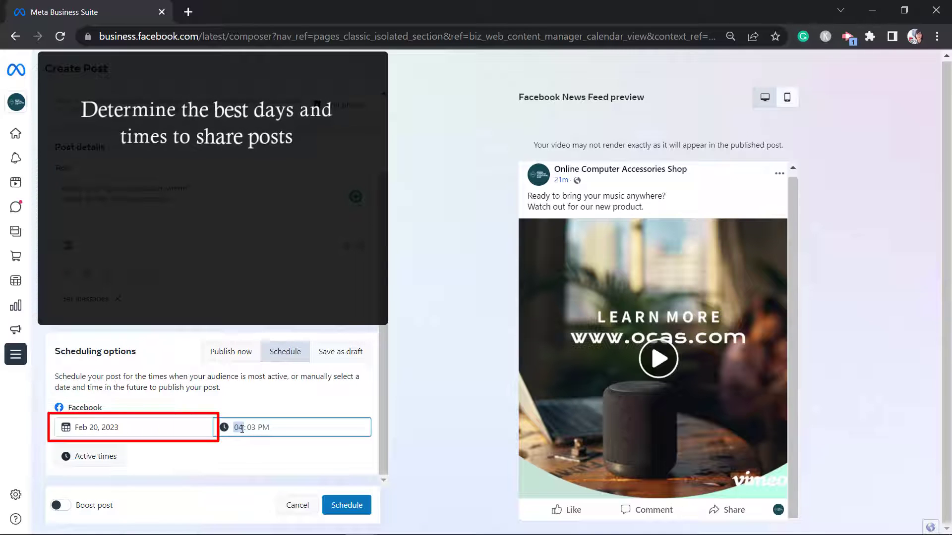
pyautogui.write('1201')
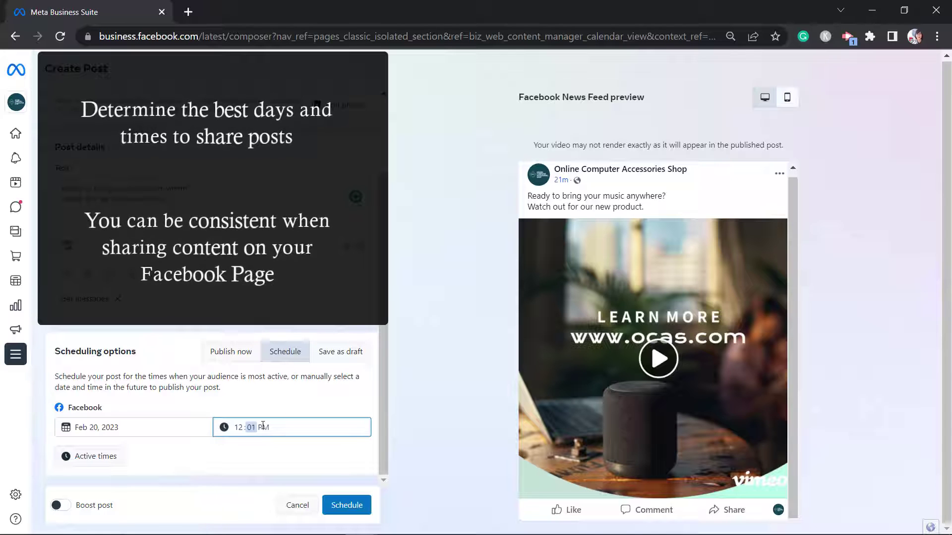
pyautogui.write('1')
pyautogui.click(270, 466)
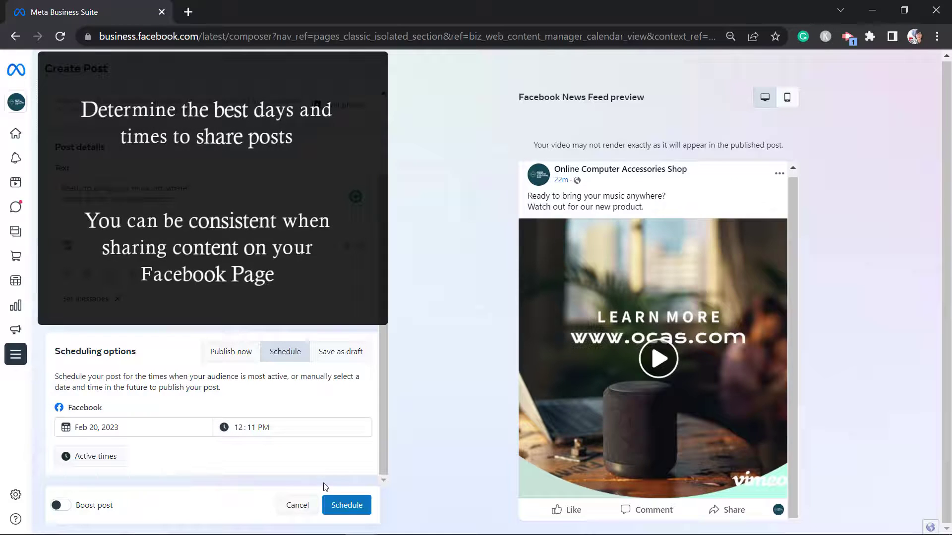
# - Schedule the post, then open its Mon Feb 20 12:11 PM Planner details and options menu
pyautogui.click(324, 505)
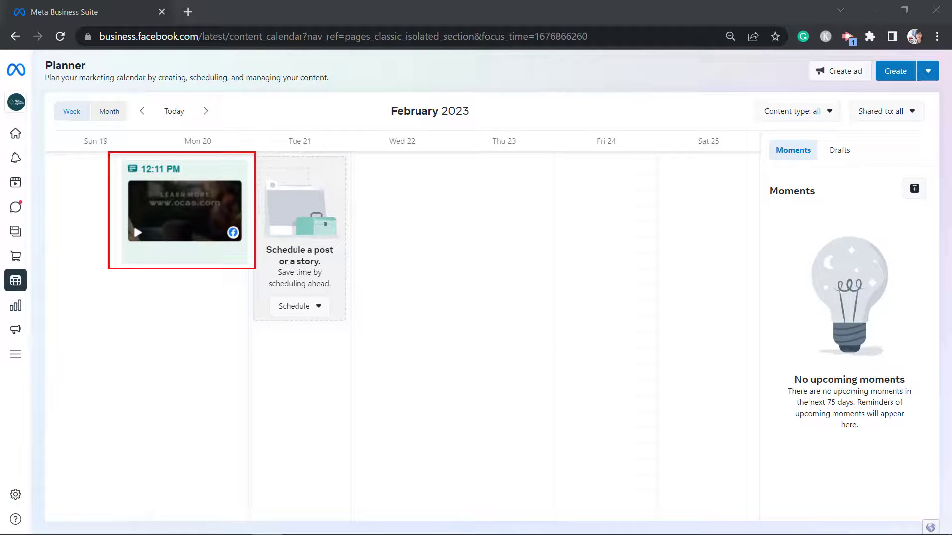
pyautogui.click(187, 184)
pyautogui.moveTo(748, 172); pyautogui.dragTo(740, 268)
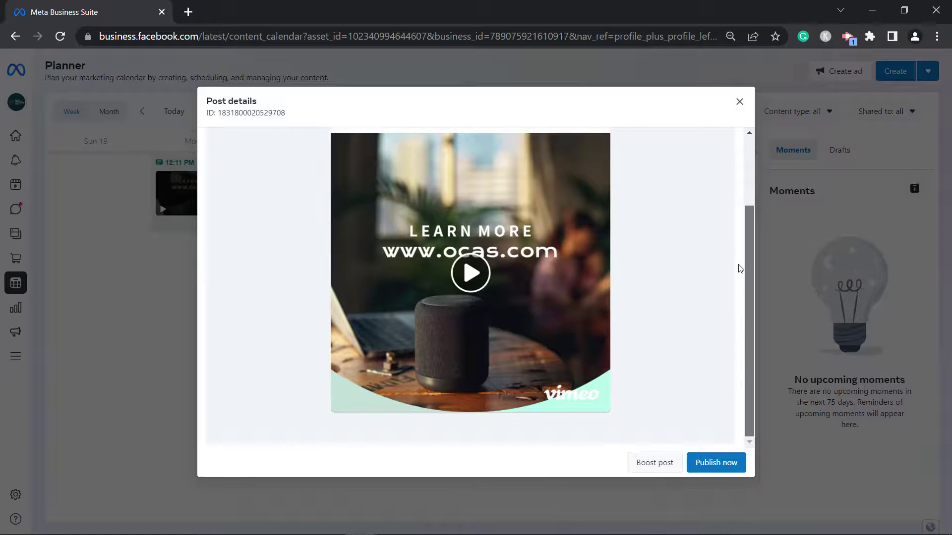
pyautogui.scroll(2, 740, 268)
pyautogui.click(724, 137)
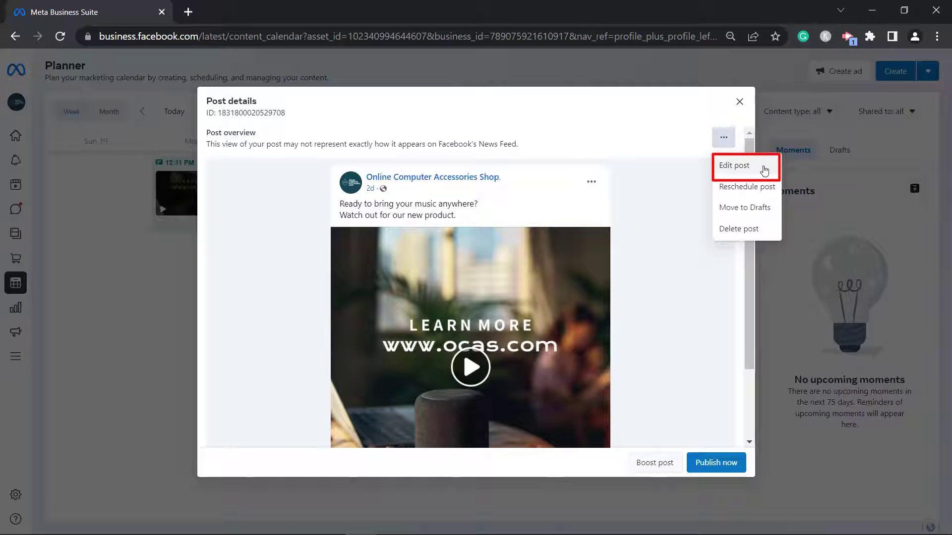